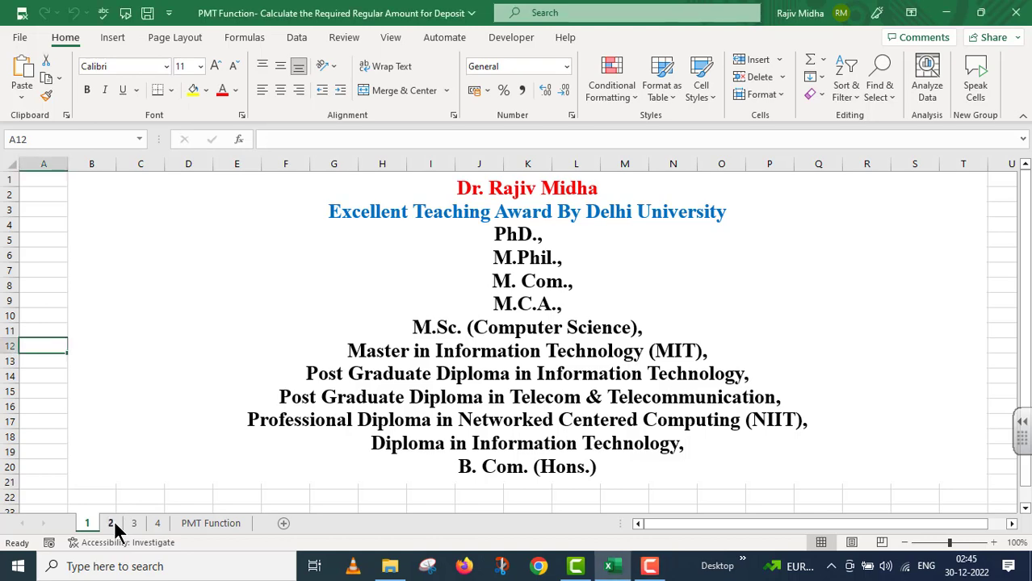
# View sheets 2 and 3, then open the PMT Function sheet with the monthly deposit question.
pyautogui.click(113, 524)
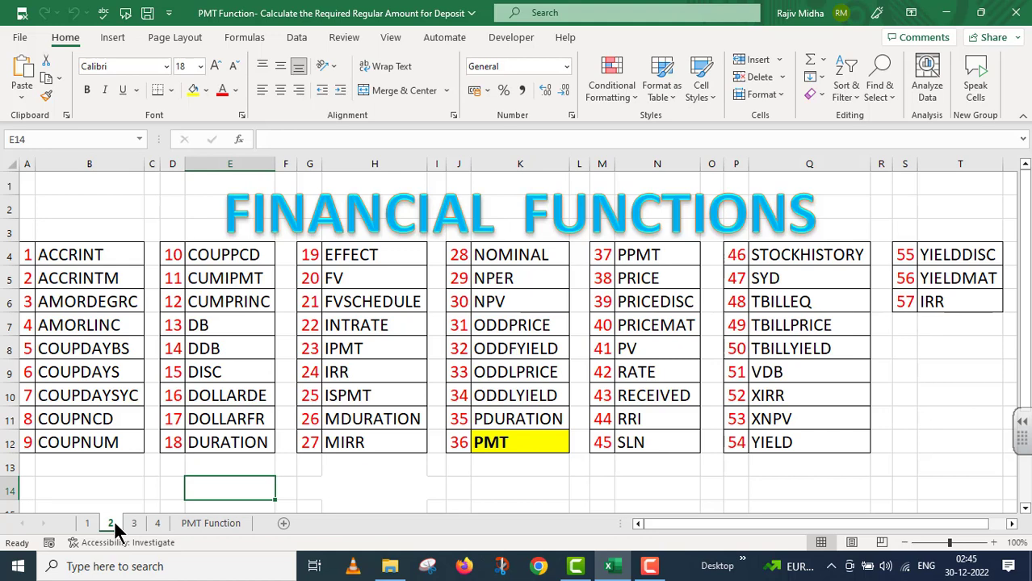
pyautogui.click(134, 523)
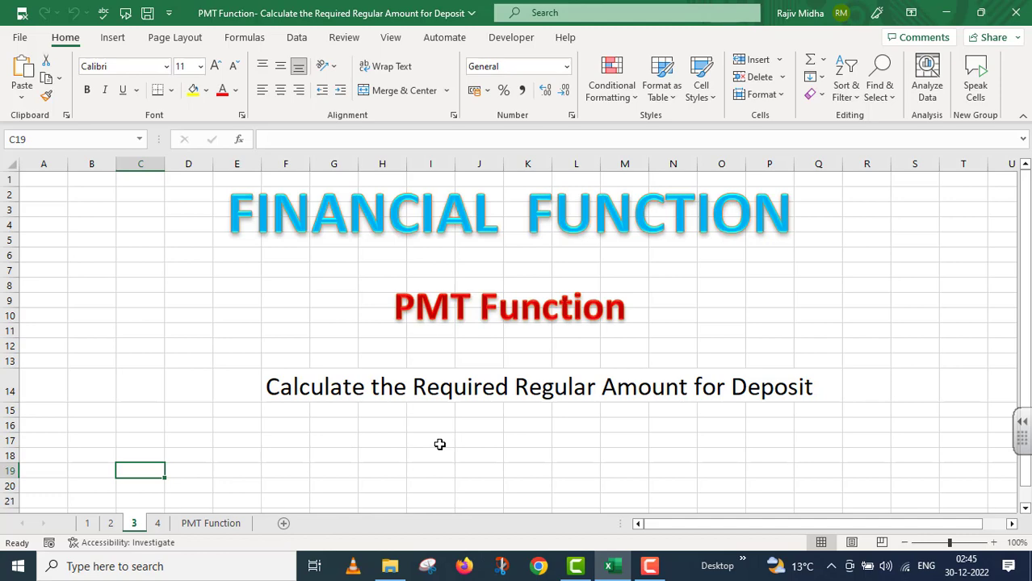
pyautogui.click(228, 525)
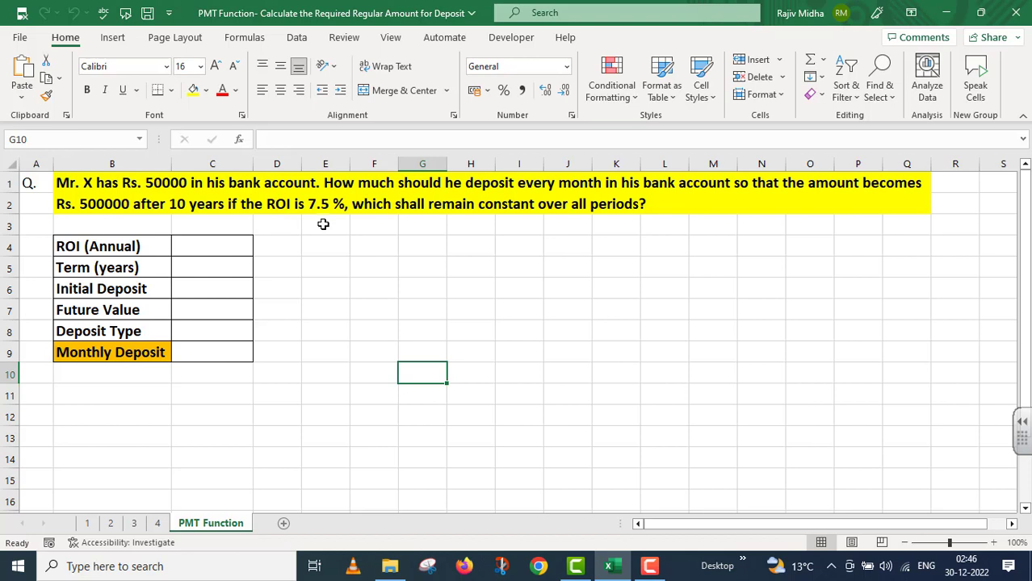
# Enter 7.5% as the annual ROI in C4 and 10 as the term in C5, with the label Years beside it in D5.
pyautogui.click(194, 245)
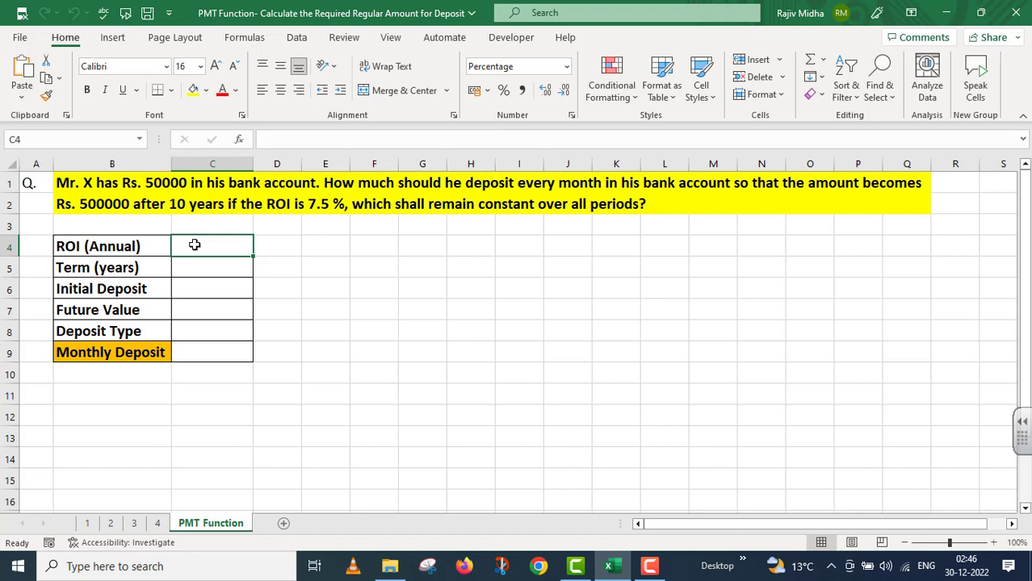
pyautogui.write('7.5')
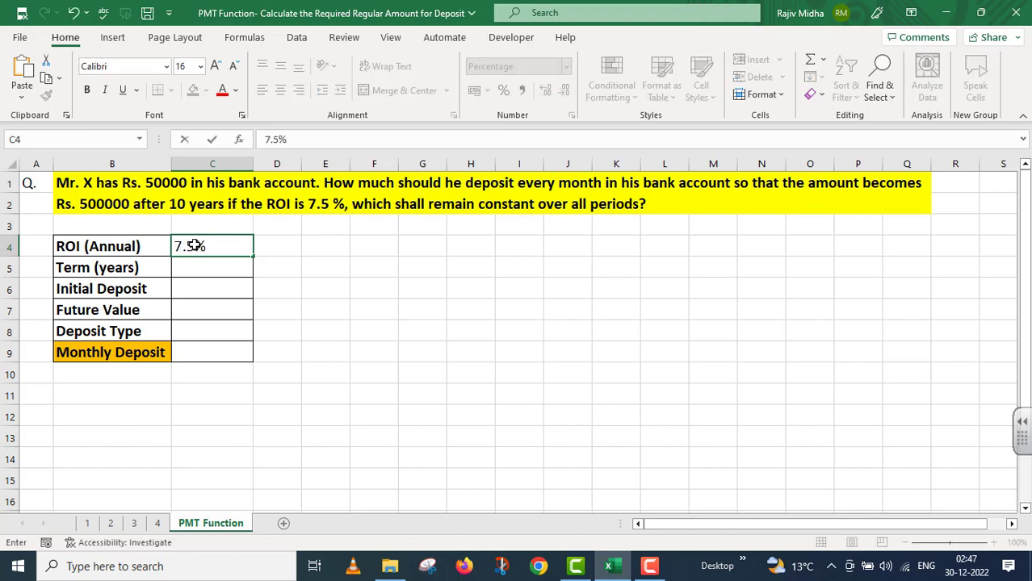
pyautogui.click(193, 267)
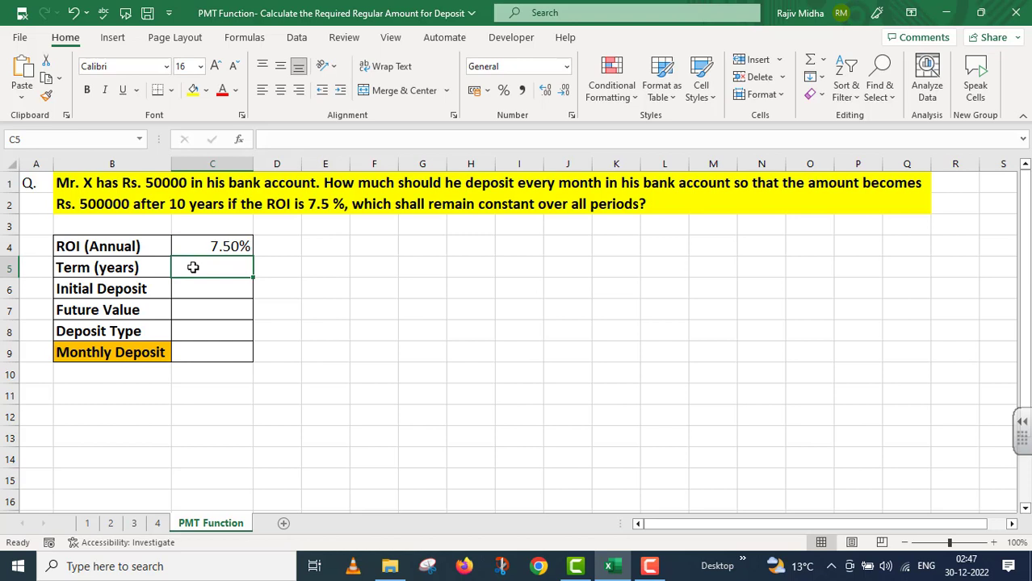
pyautogui.write('10')
pyautogui.click(262, 268)
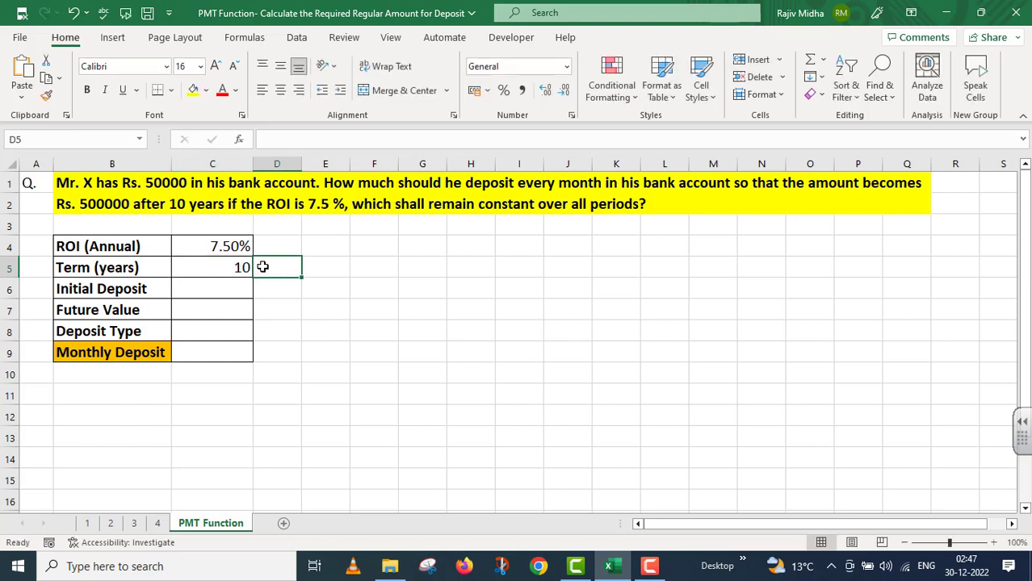
pyautogui.write('Years')
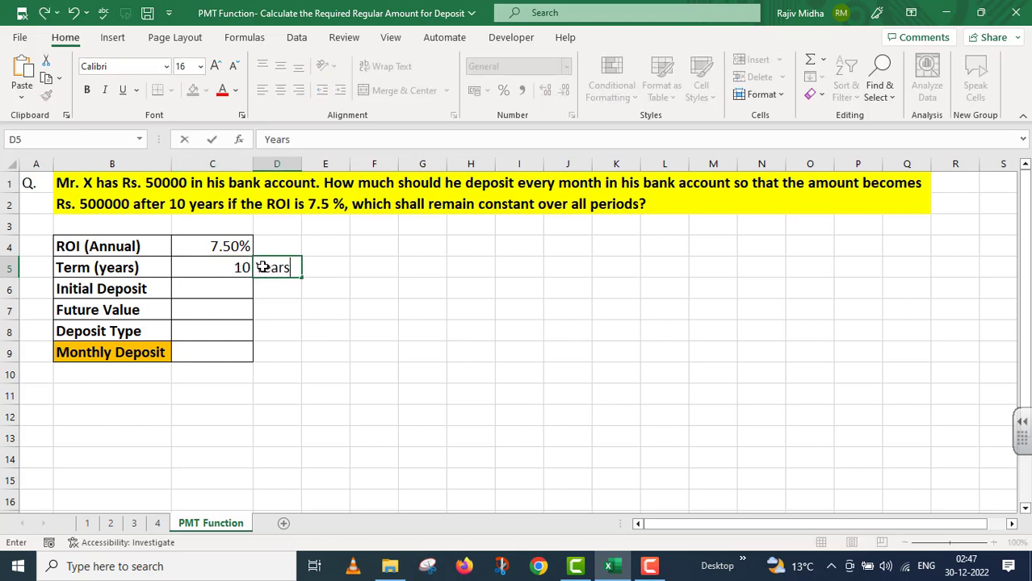
# Enter 50000 as the initial deposit, 500000 as the future value and 0 as the deposit type in C6:C8.
pyautogui.click(231, 289)
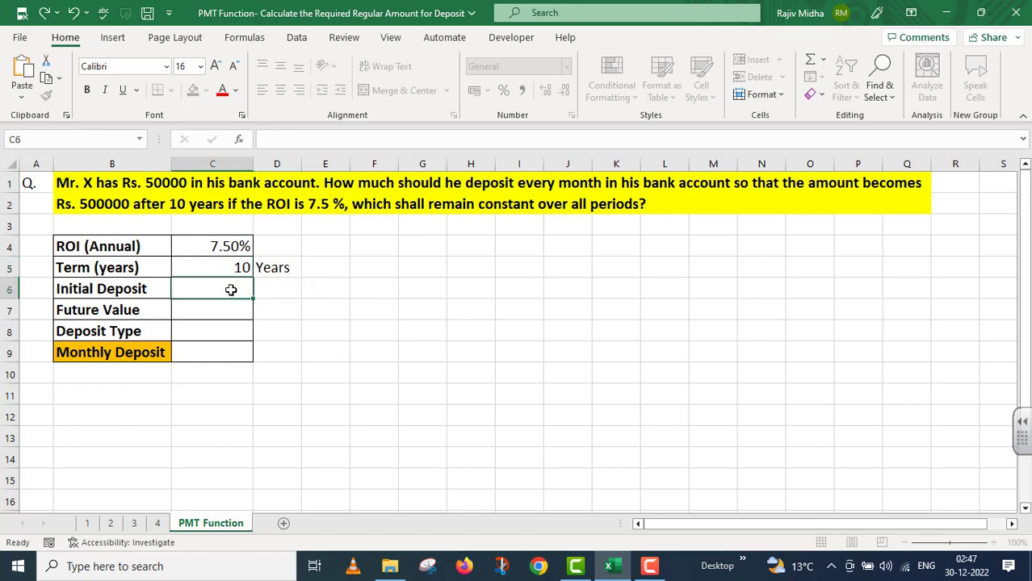
pyautogui.write('50000')
pyautogui.click(208, 309)
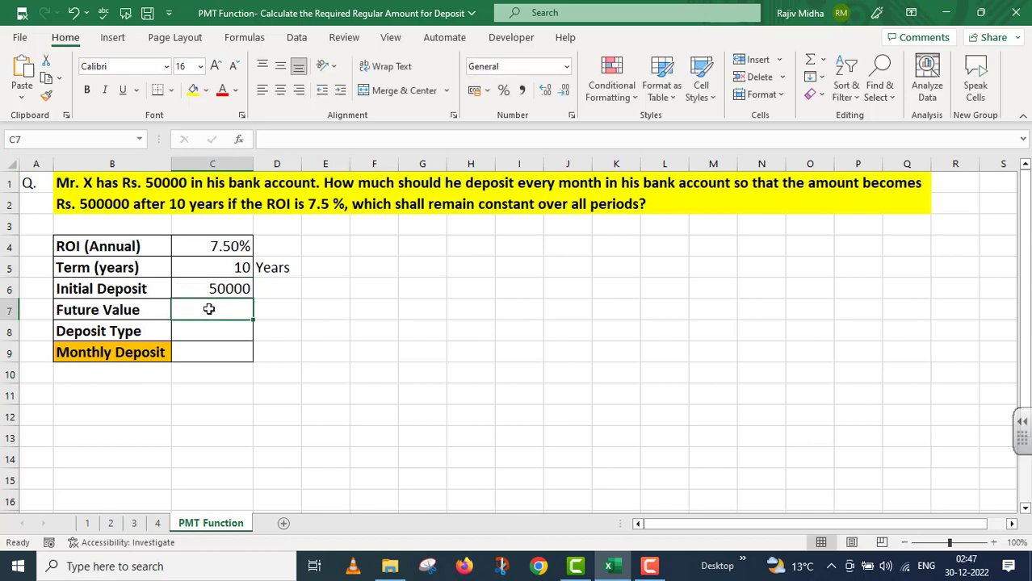
pyautogui.write('500000')
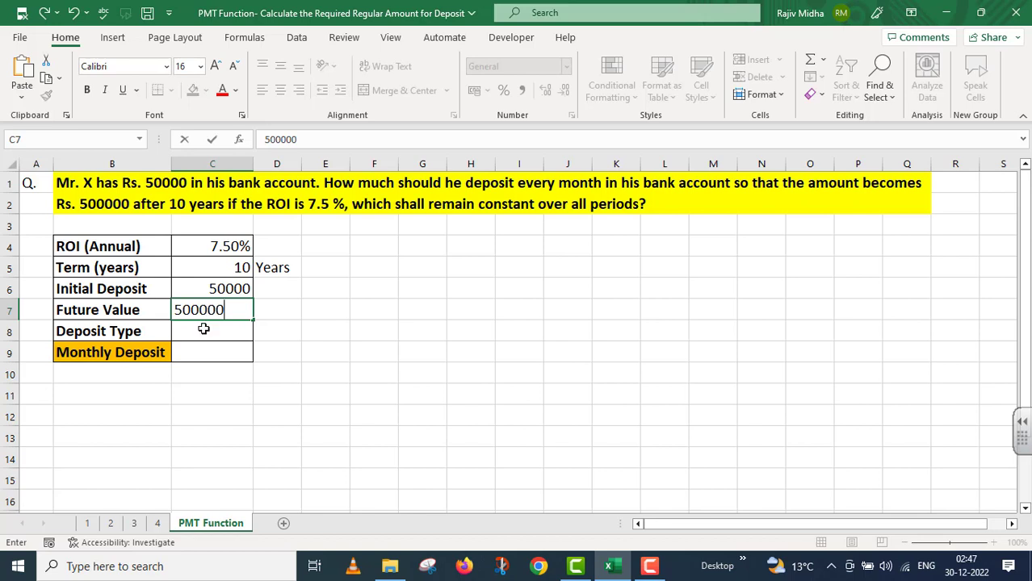
pyautogui.click(204, 329)
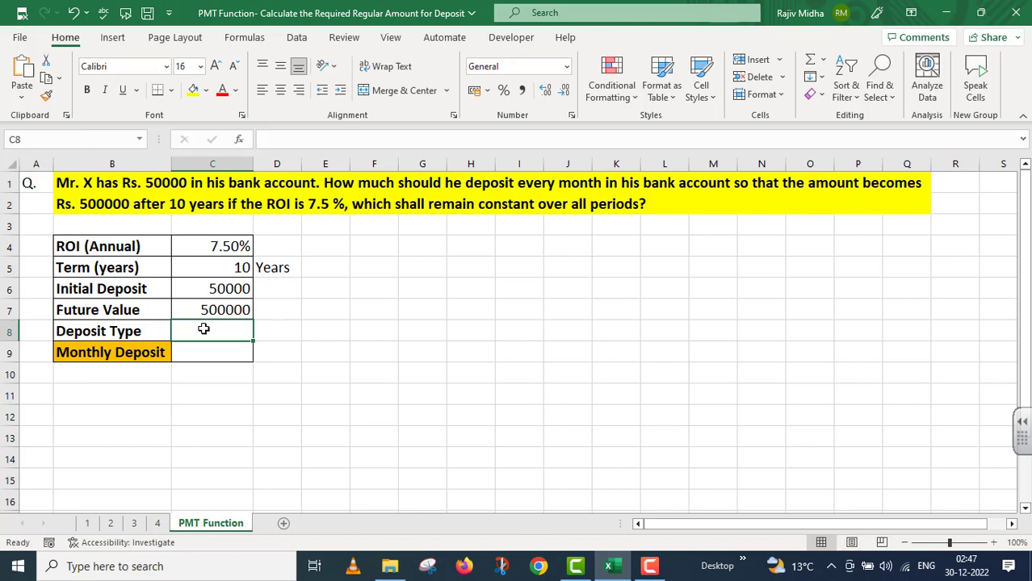
pyautogui.write('0')
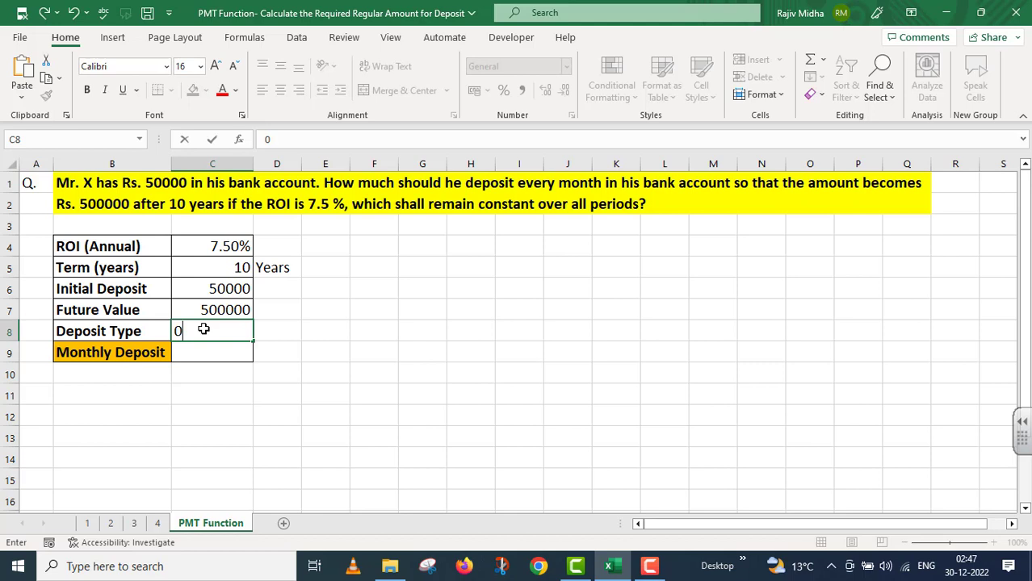
# Begin a PMT formula in the Monthly Deposit cell C9 with C4/12 as the rate and C5*12 as the number of periods.
pyautogui.click(199, 355)
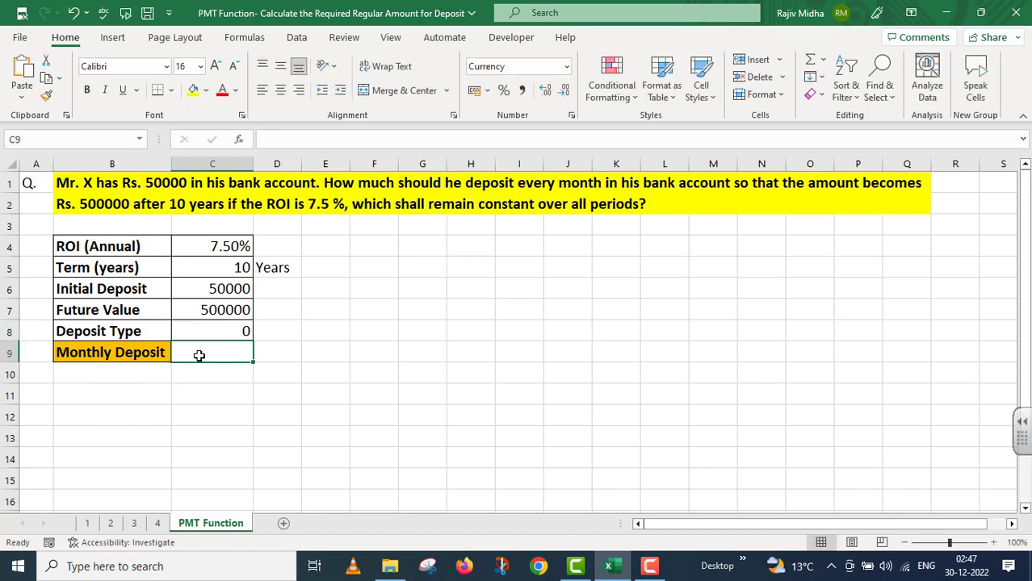
pyautogui.write('=PM')
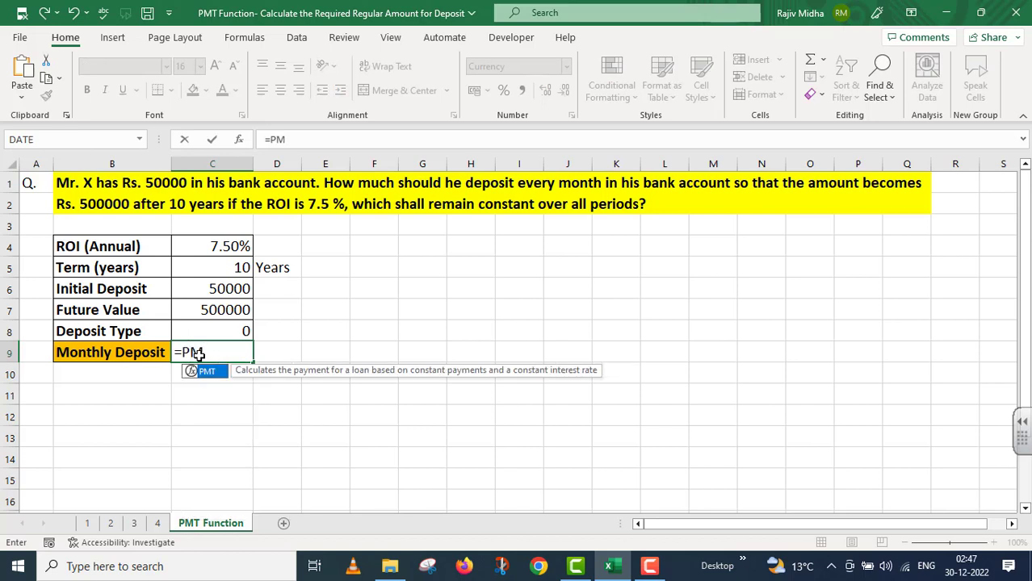
pyautogui.write('T(')
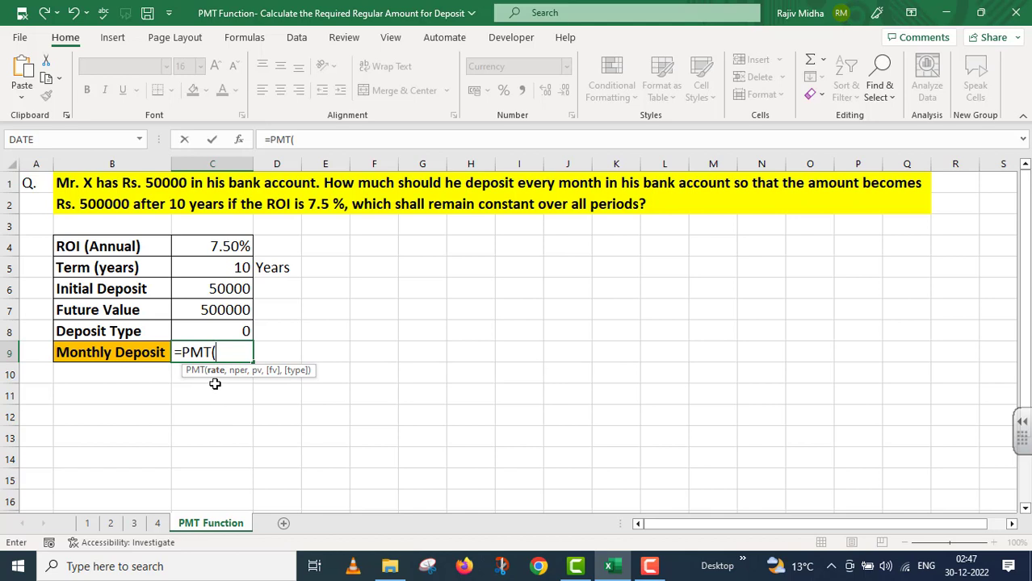
pyautogui.click(228, 251)
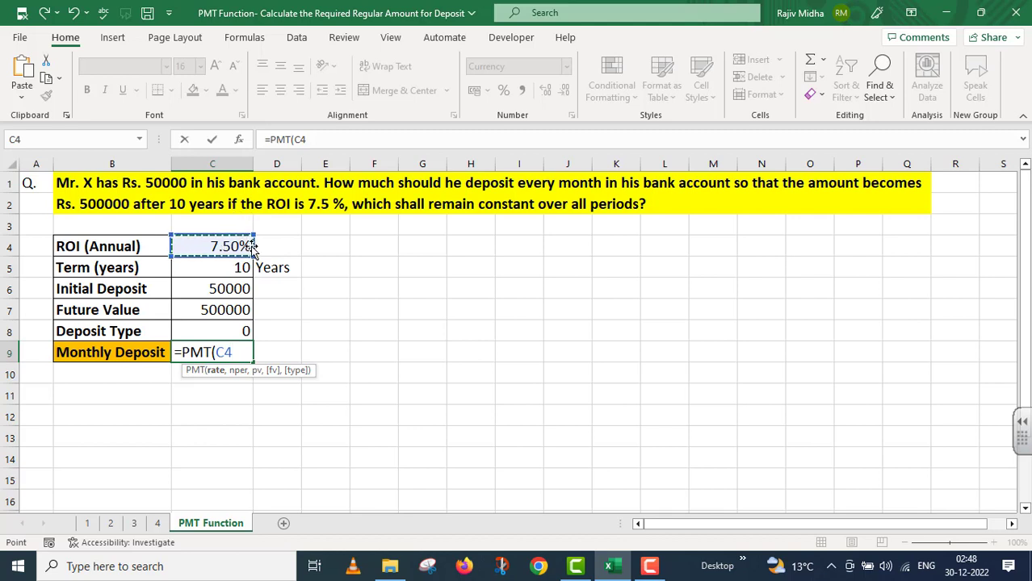
pyautogui.write('/12,')
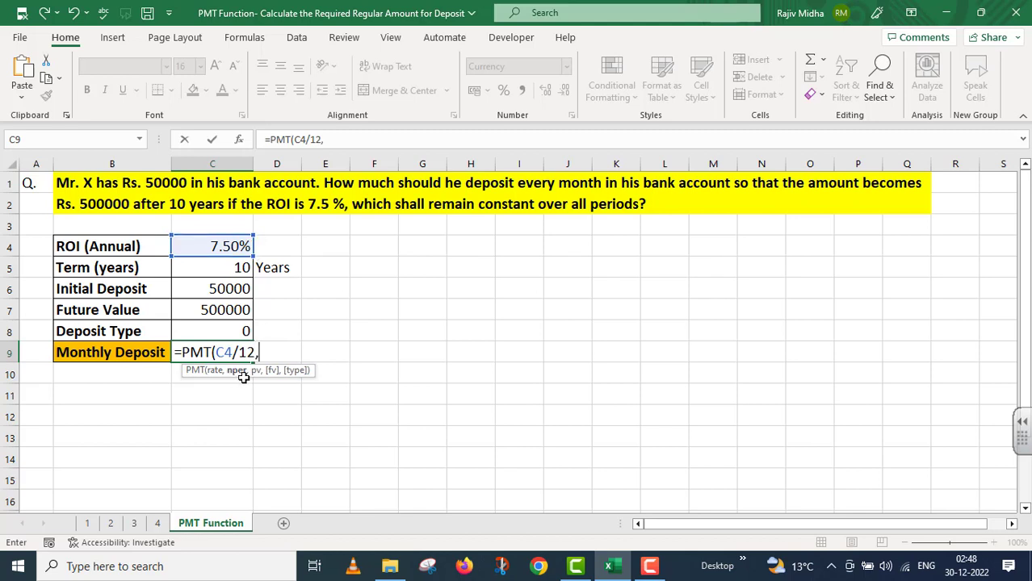
pyautogui.click(226, 267)
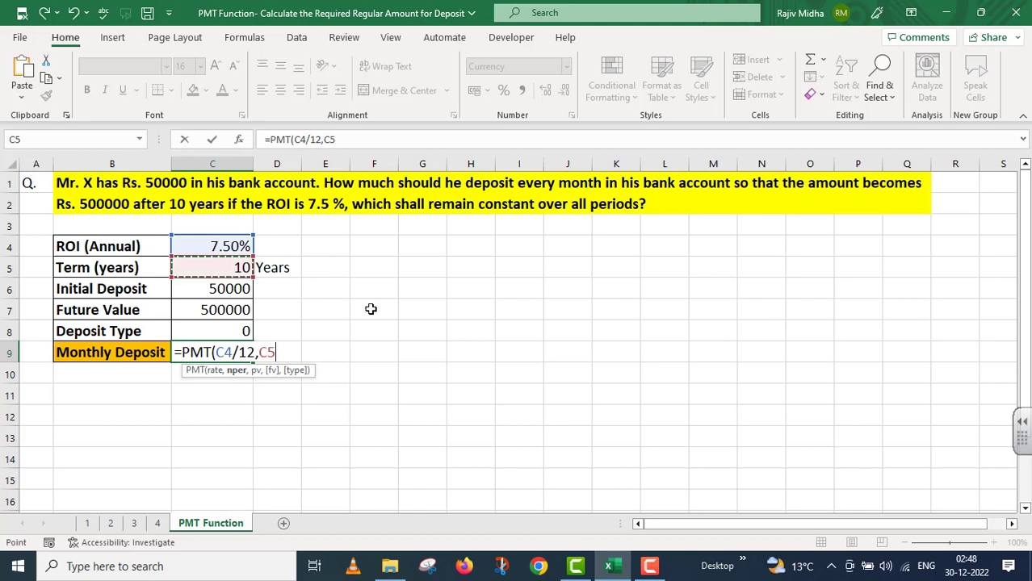
pyautogui.write('*12')
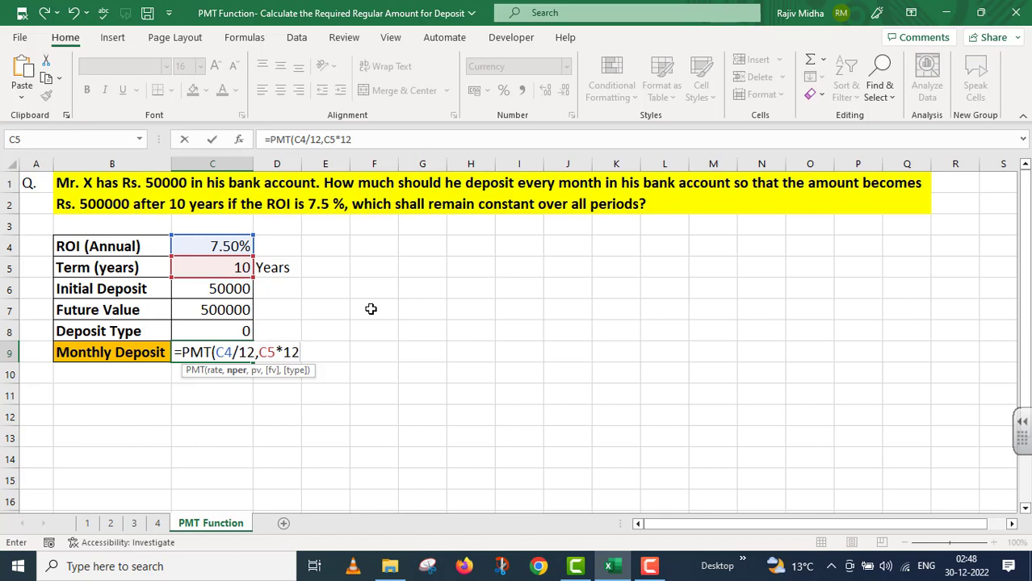
pyautogui.write(',')
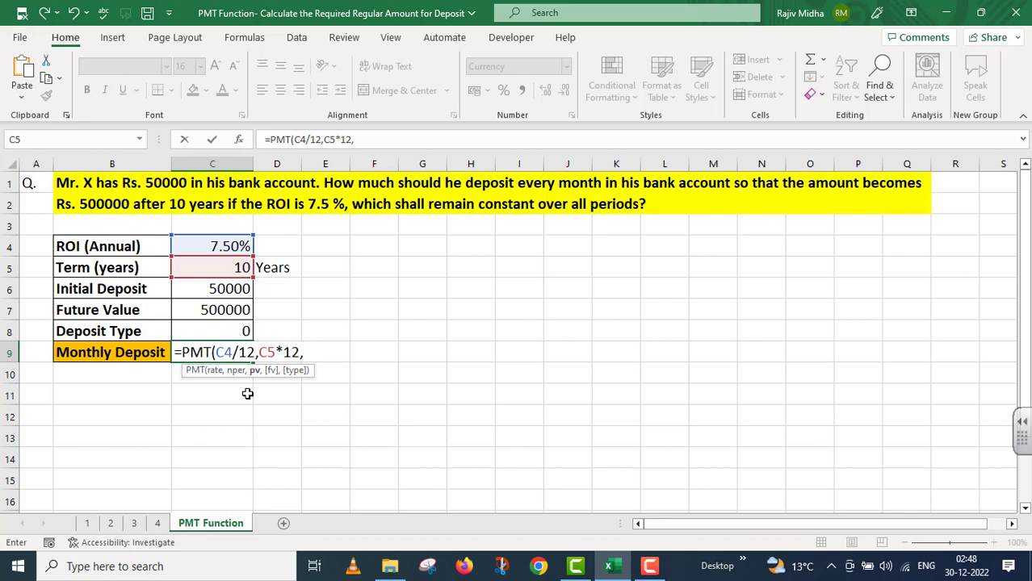
# Complete the PMT formula in C9 with C6 as present value, C7 as future value and C8 as type.
pyautogui.click(216, 288)
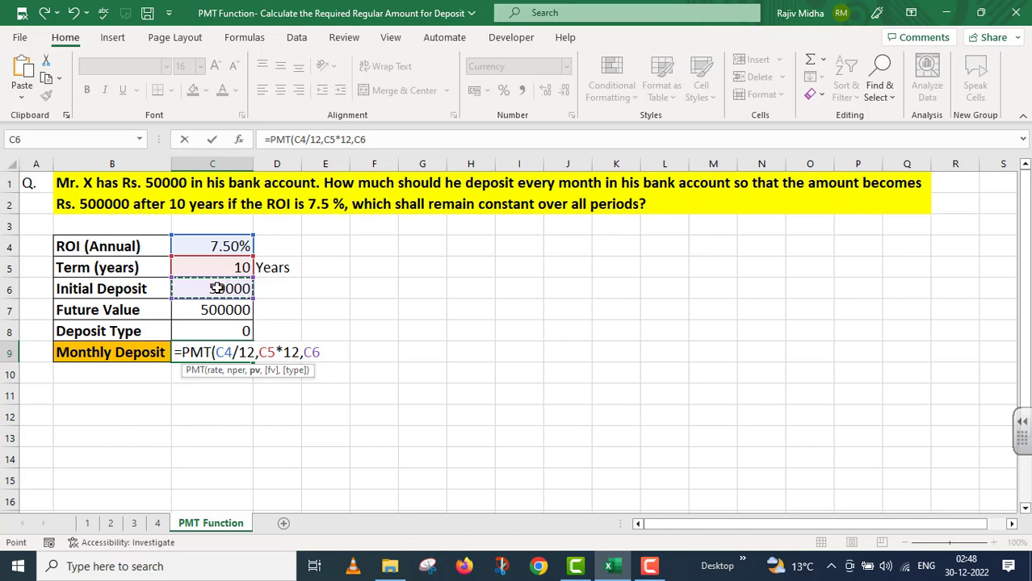
pyautogui.write(',')
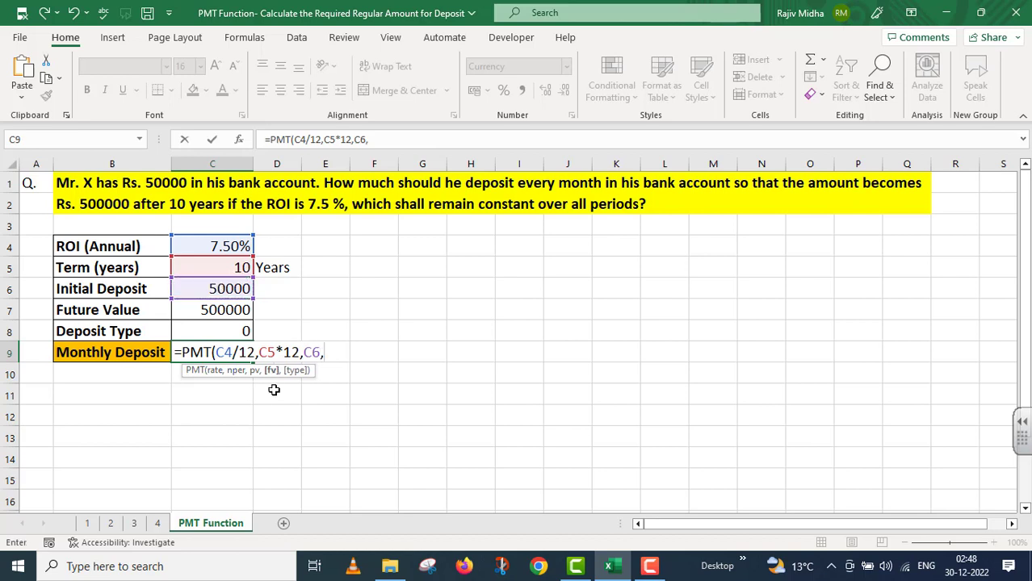
pyautogui.click(228, 310)
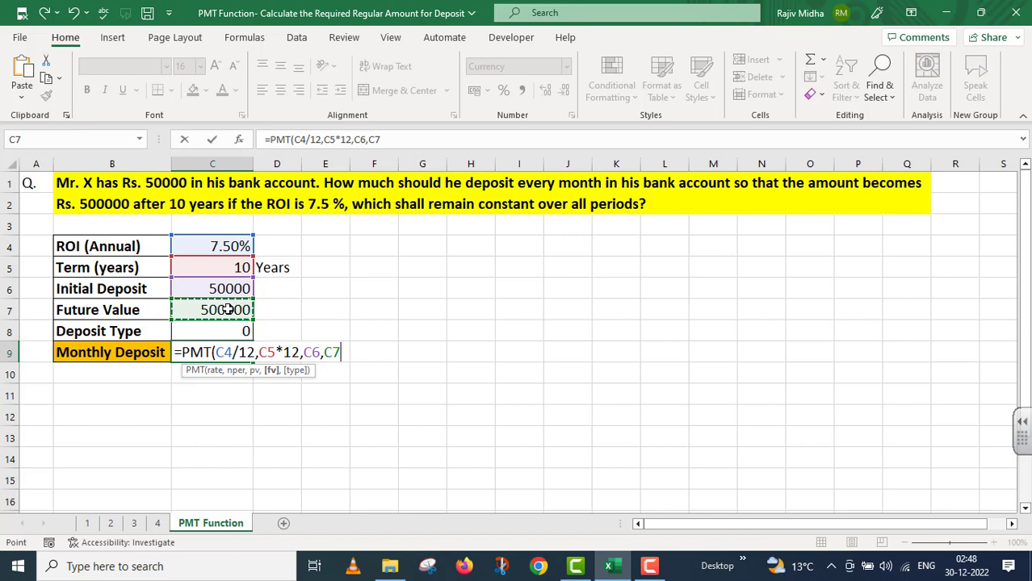
pyautogui.write(',')
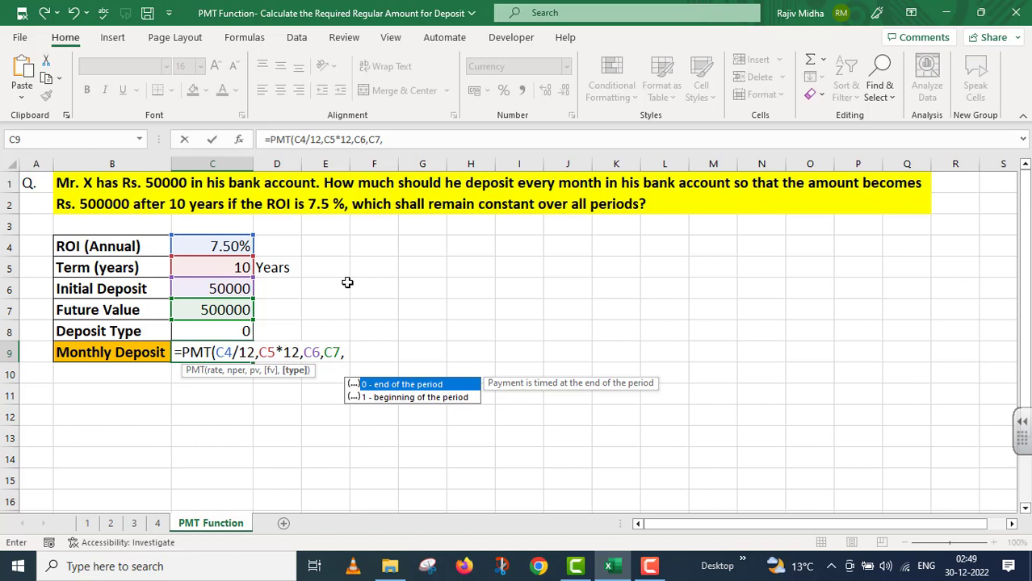
pyautogui.click(228, 331)
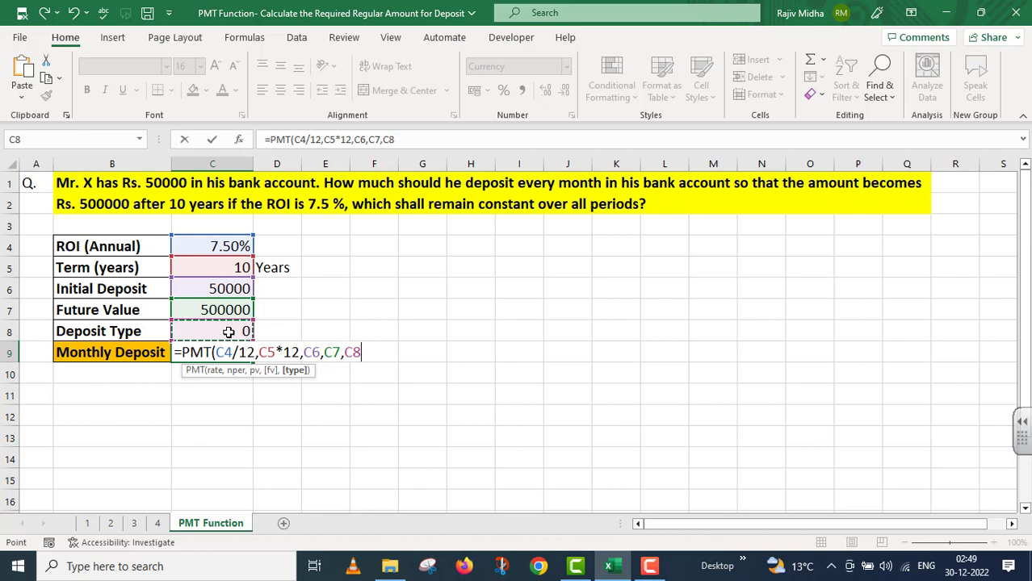
pyautogui.write(')')
pyautogui.press('Return')
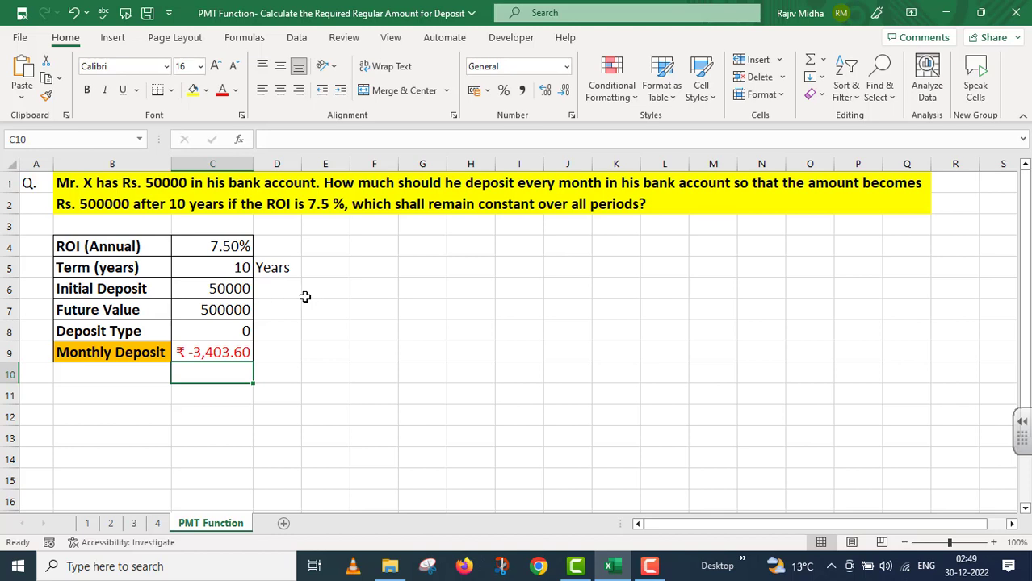
# Copy the formula from C9 into D9 as visible text, preceded by an apostrophe: '=PMT(C4/12,C5*12,C6,C7,C8).
pyautogui.click(230, 356)
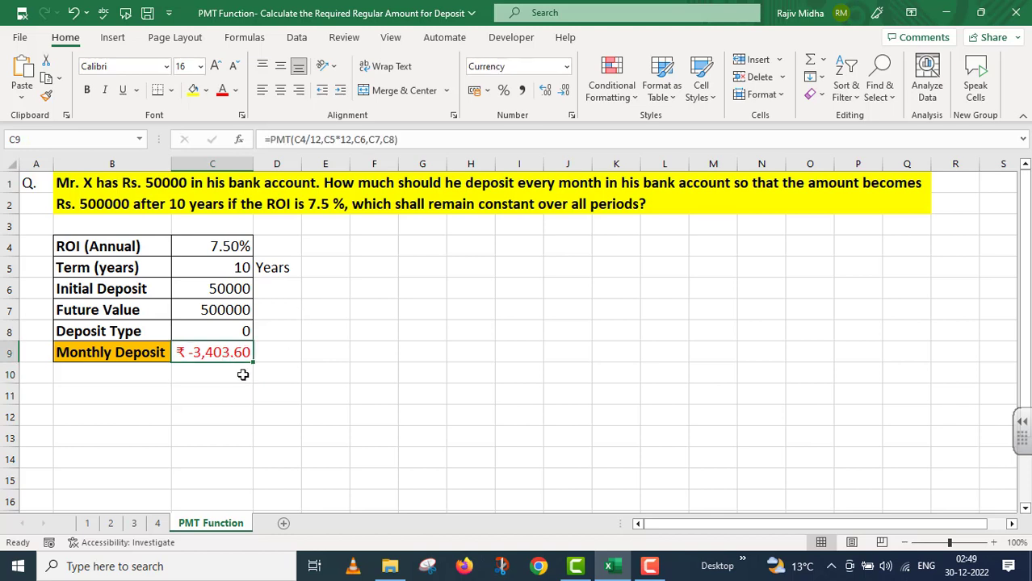
pyautogui.moveTo(417, 139); pyautogui.dragTo(267, 139)
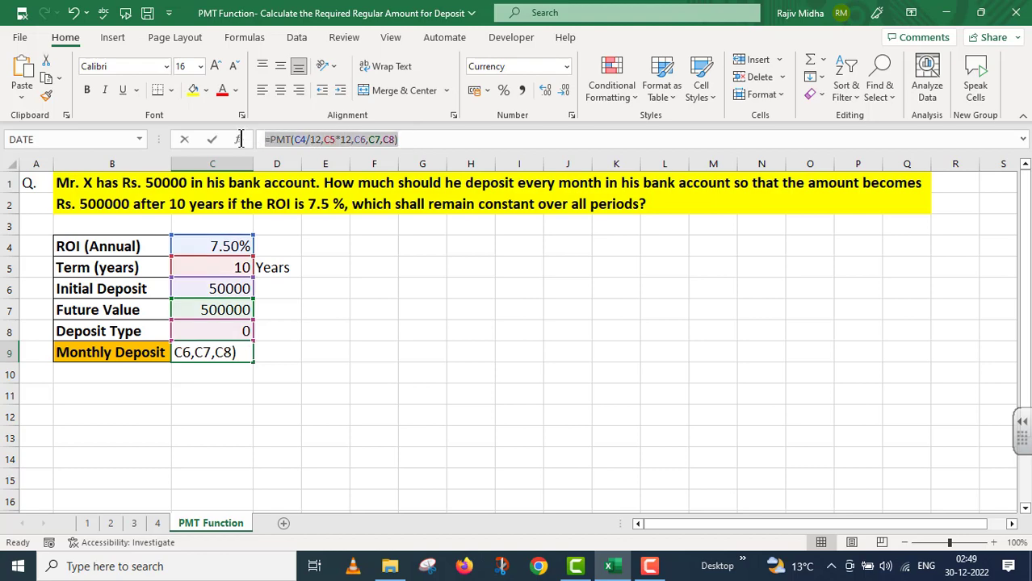
pyautogui.press('Return')
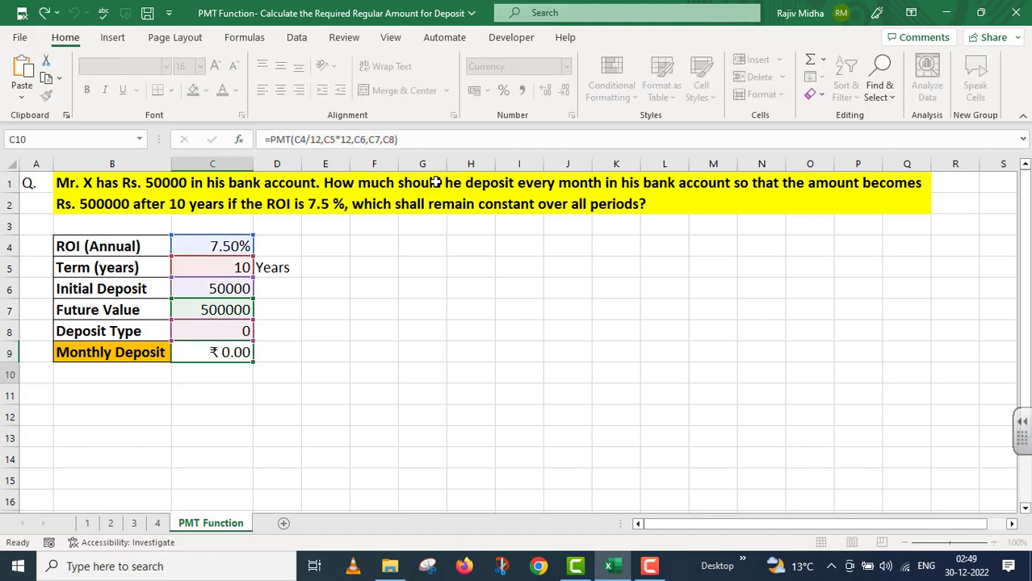
pyautogui.click(289, 349)
pyautogui.press('F2')
pyautogui.hotkey('ctrl', 'v')
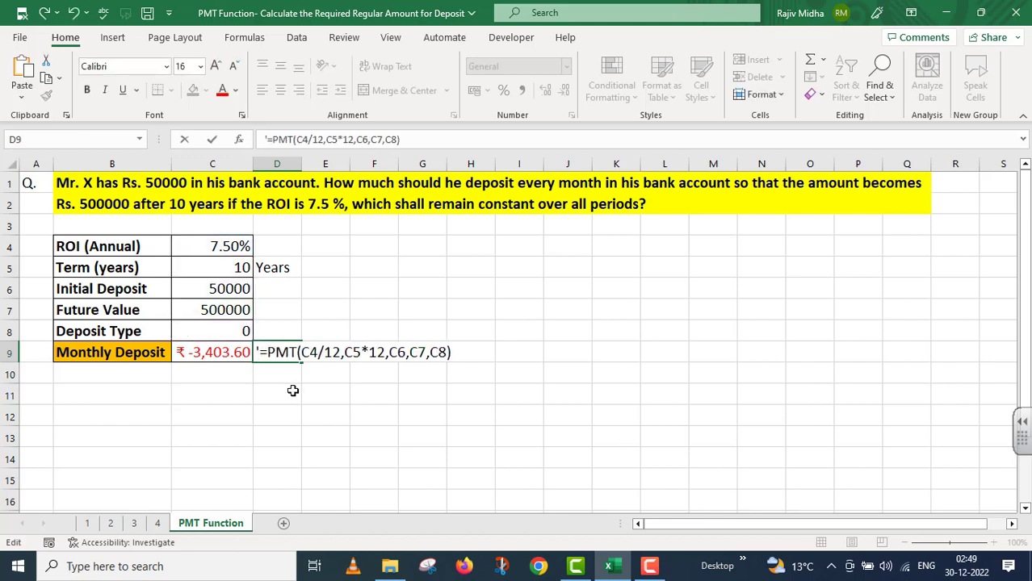
pyautogui.click(295, 397)
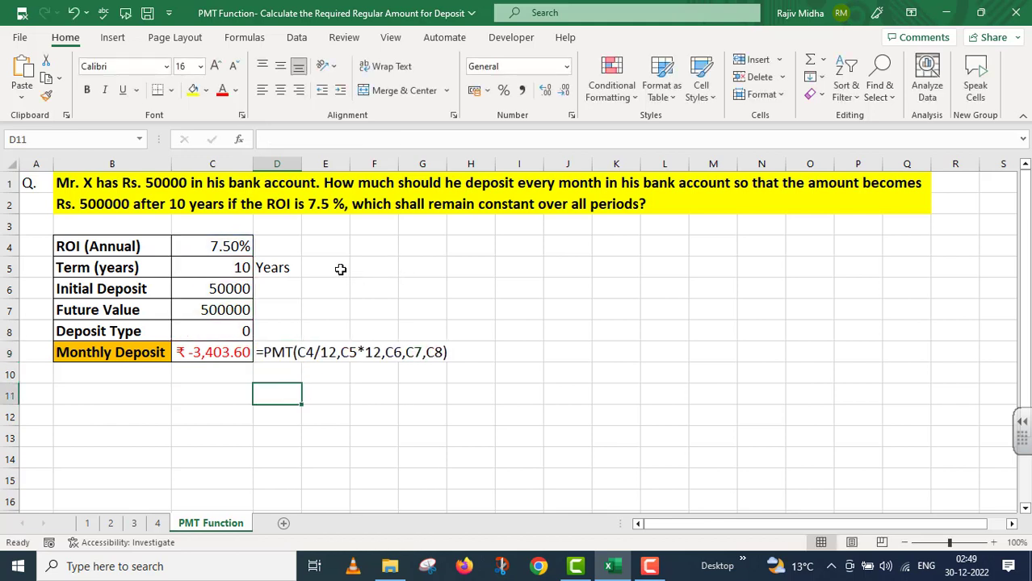